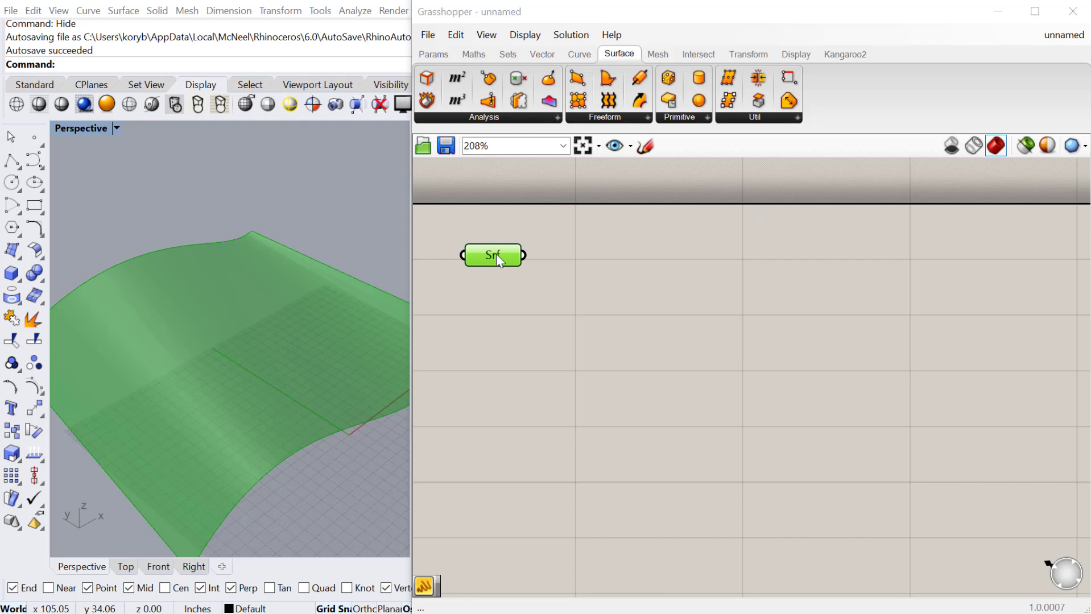
# Place a Divide Surface component next to the Srf parameter
pyautogui.scroll(1, 495, 254)
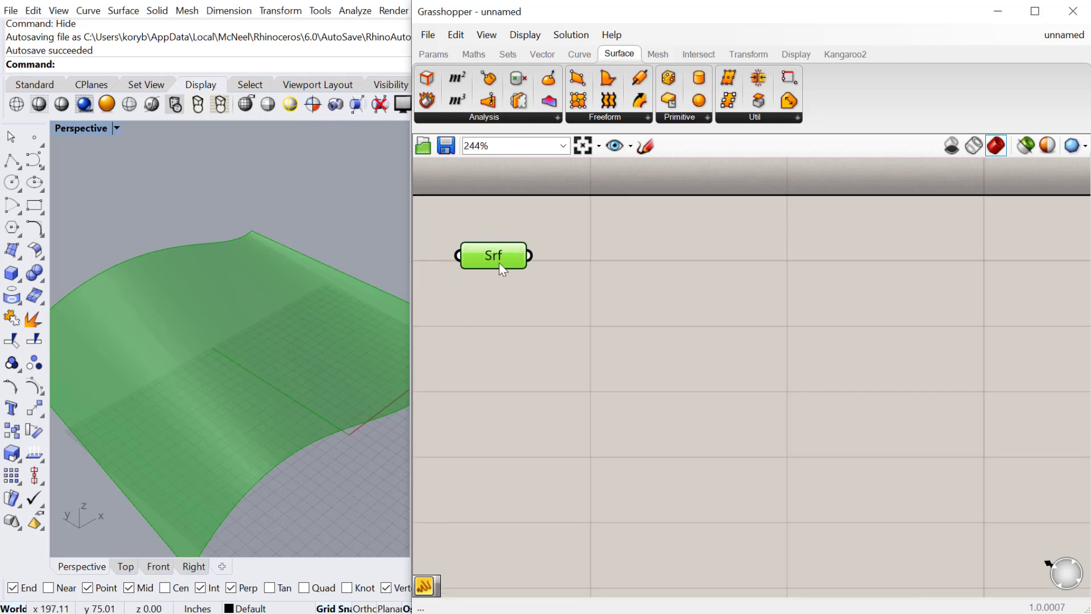
pyautogui.scroll(-1, 492, 306)
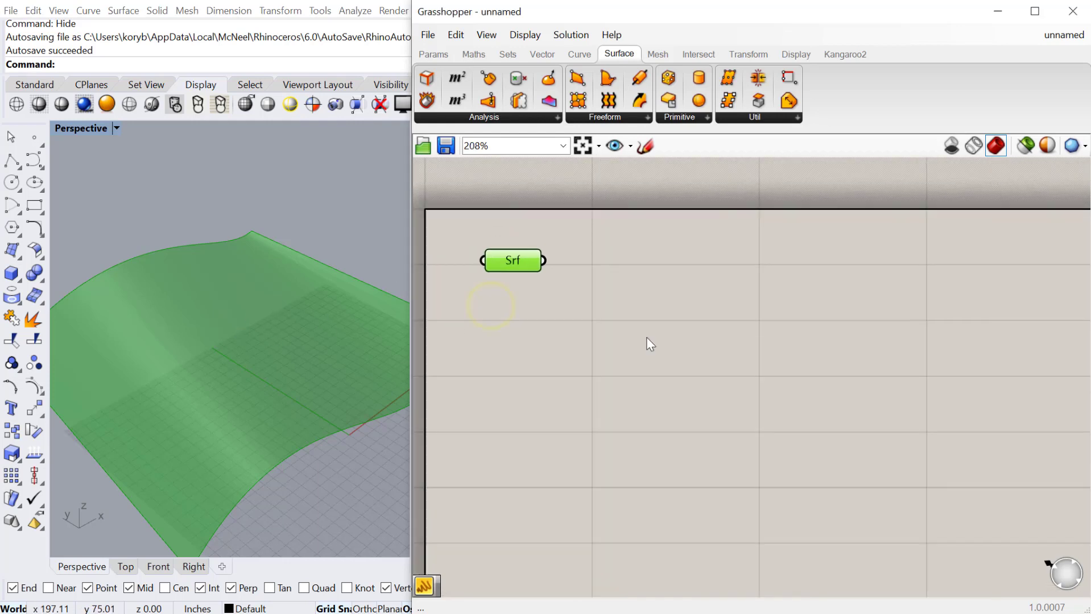
pyautogui.doubleClick(651, 305)
pyautogui.write('divid')
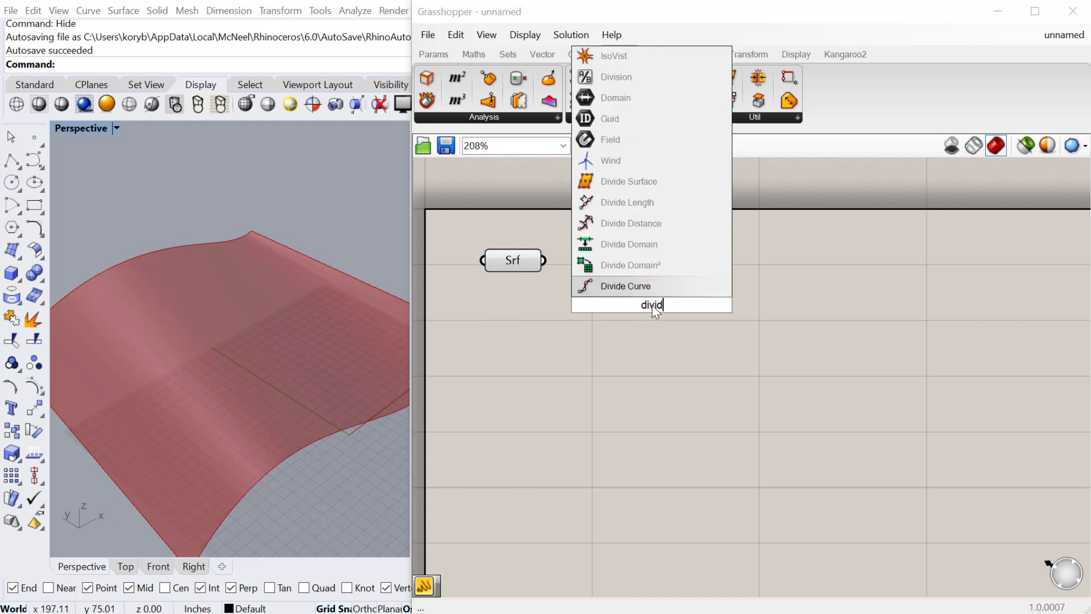
pyautogui.write('e')
pyautogui.click(644, 183)
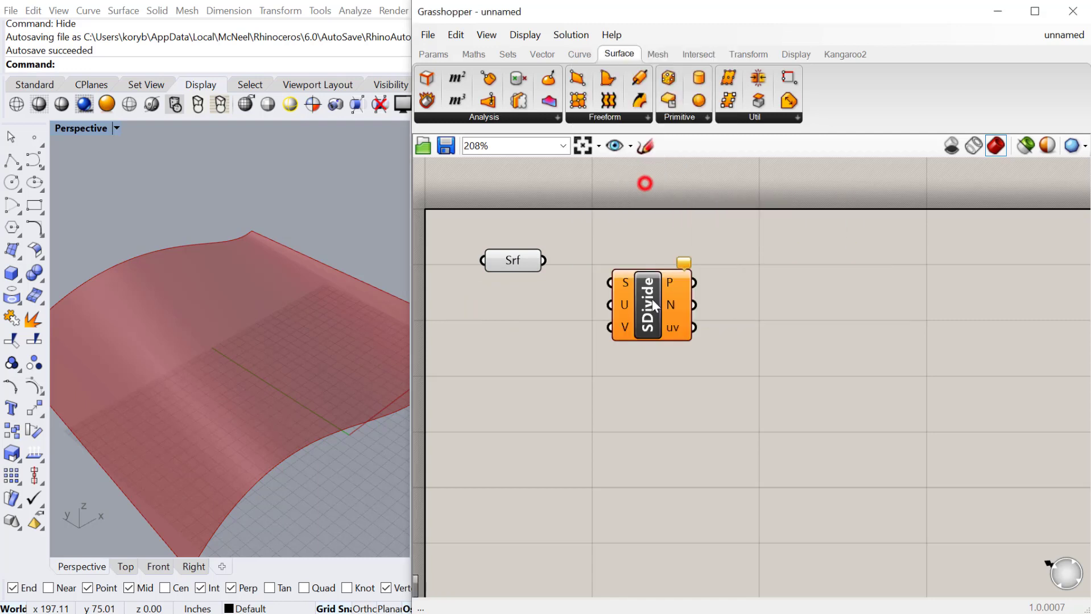
pyautogui.moveTo(653, 287)
pyautogui.mouseDown()
pyautogui.moveTo(635, 290)
pyautogui.moveTo(643, 275)
pyautogui.moveTo(676, 273)
pyautogui.mouseUp()
# Feed the Srf surface into SDivide's S input
pyautogui.scroll(1, 643, 275)
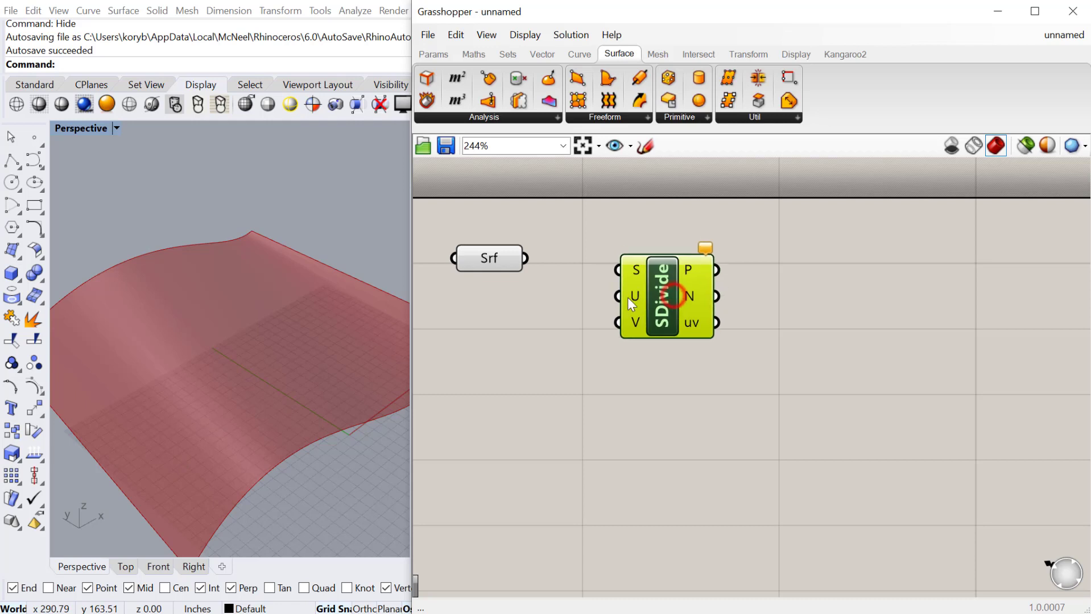
pyautogui.moveTo(598, 313); pyautogui.dragTo(651, 313, button='right')
pyautogui.moveTo(543, 258); pyautogui.dragTo(726, 281)
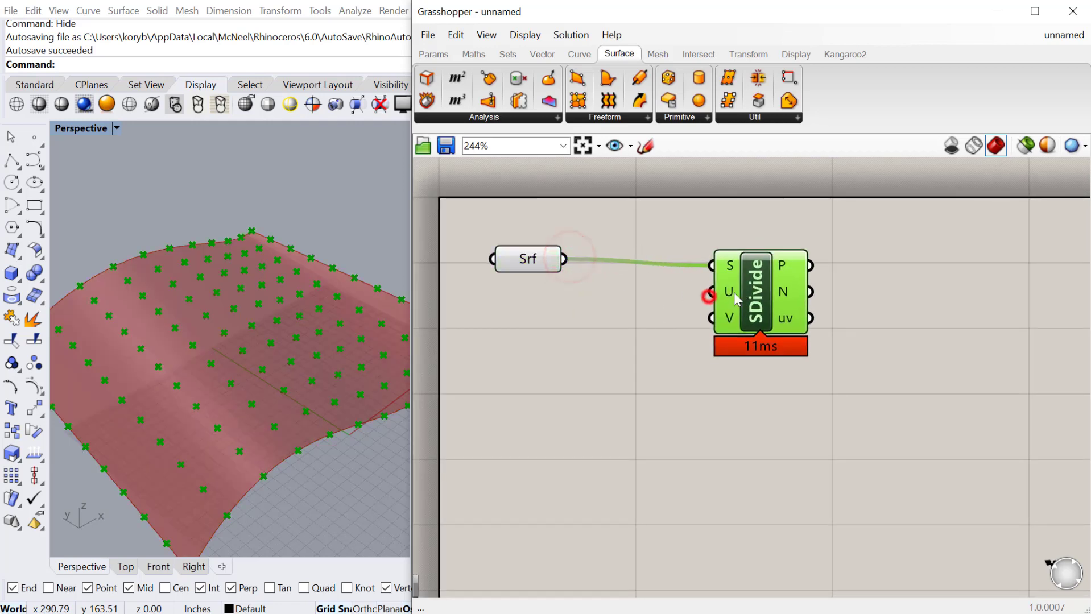
pyautogui.moveTo(623, 365); pyautogui.dragTo(622, 359, button='right')
pyautogui.doubleClick(566, 356)
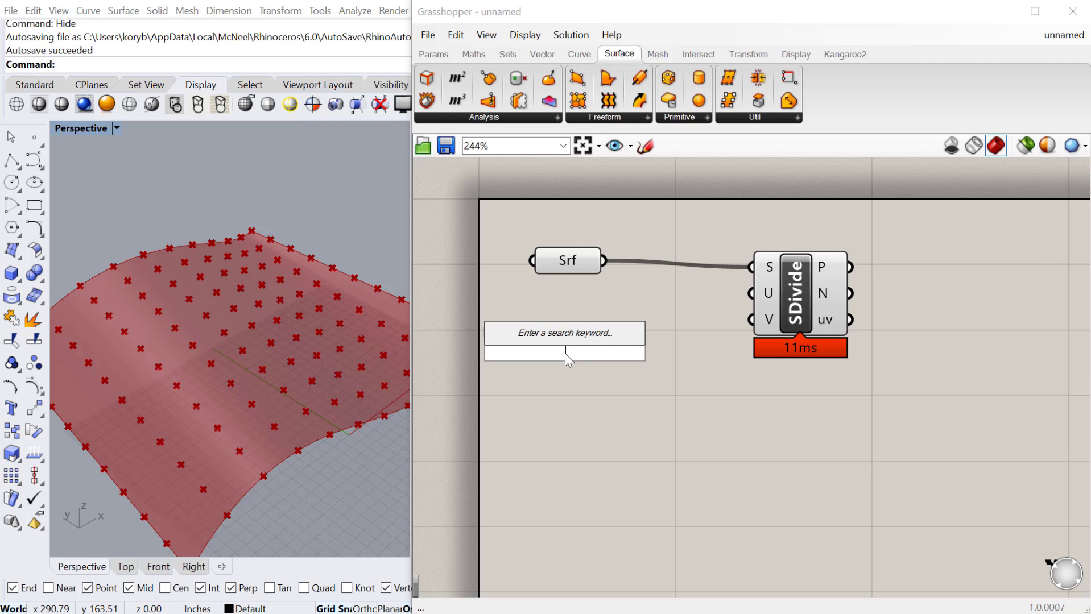
# Wire a 2<10 number slider into SDivide's U input and a copy into V
pyautogui.write('2<')
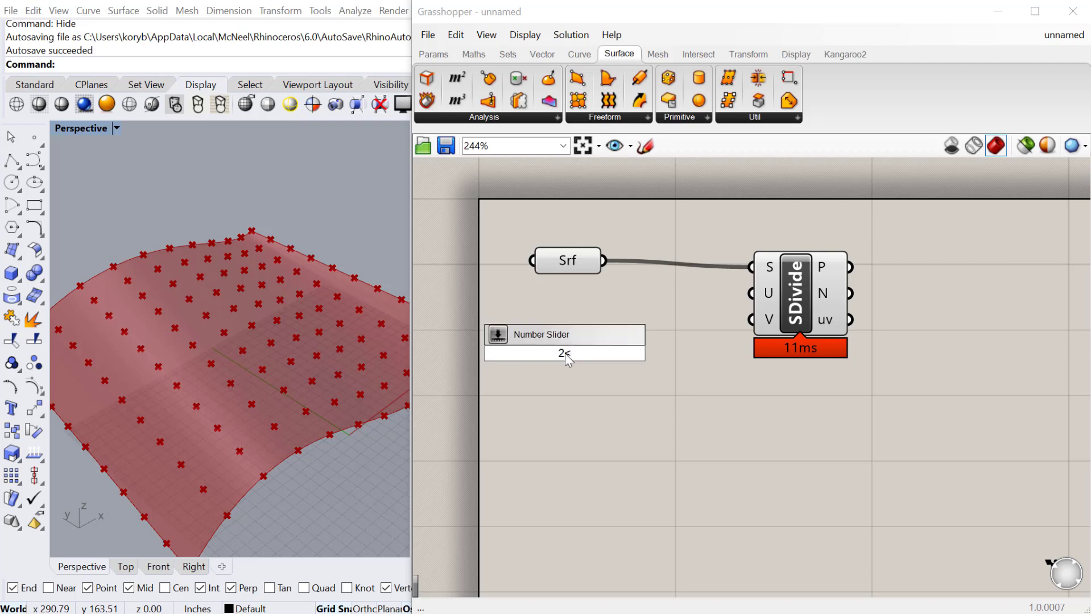
pyautogui.write('10')
pyautogui.press('Return')
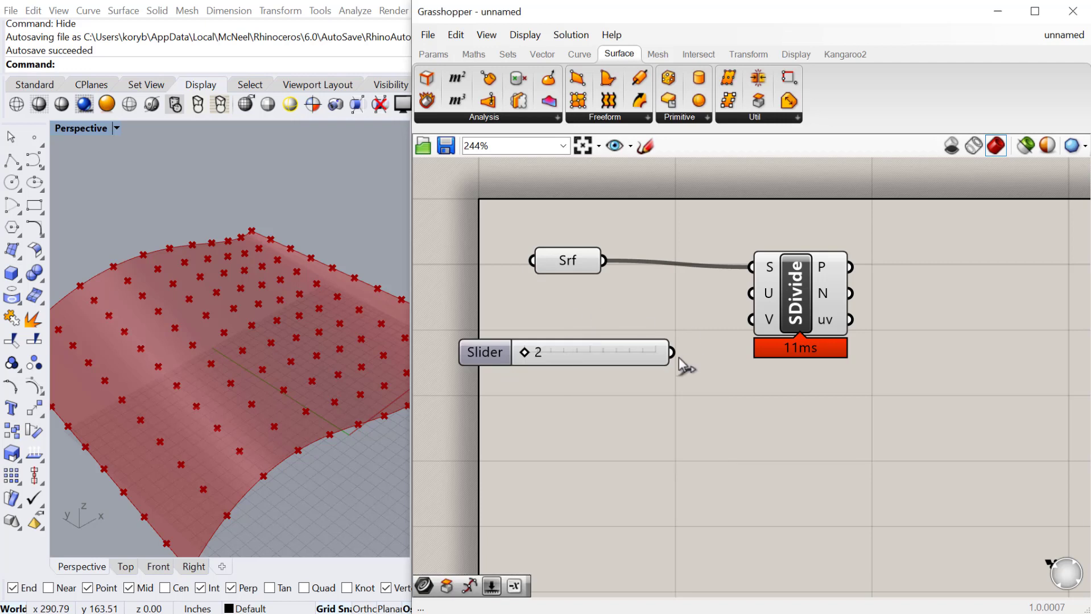
pyautogui.moveTo(673, 353); pyautogui.dragTo(751, 293)
pyautogui.moveTo(771, 310); pyautogui.dragTo(813, 310)
pyautogui.moveTo(617, 347); pyautogui.dragTo(650, 370)
pyautogui.hotkey('ctrl', 'c')
pyautogui.hotkey('ctrl', 'v')
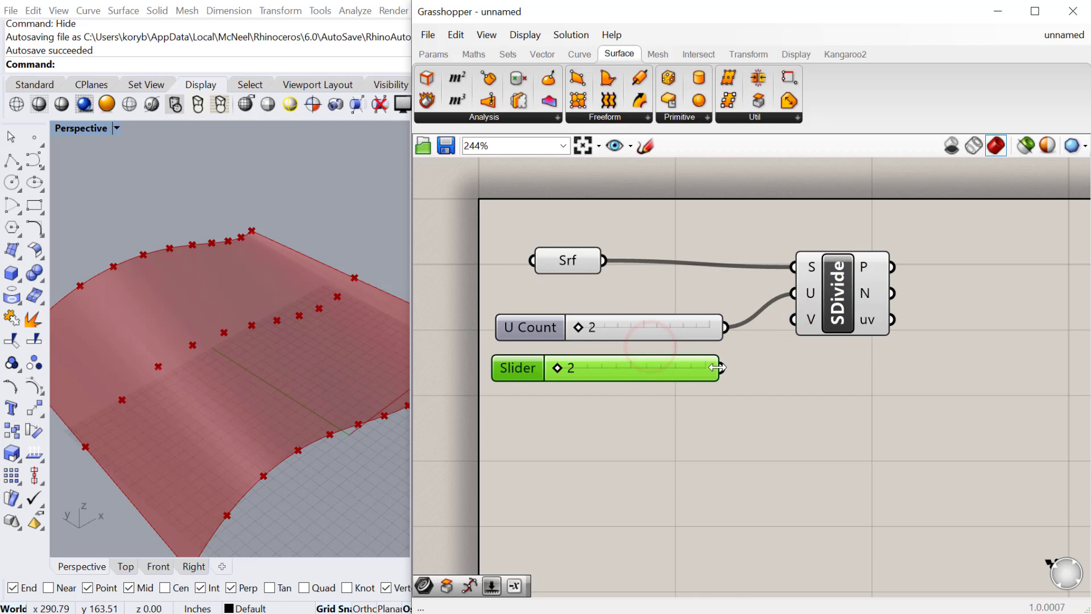
pyautogui.moveTo(720, 367); pyautogui.dragTo(793, 319)
# Set the U Count slider to 7 and the V Count slider to 9
pyautogui.moveTo(577, 326); pyautogui.dragTo(614, 331)
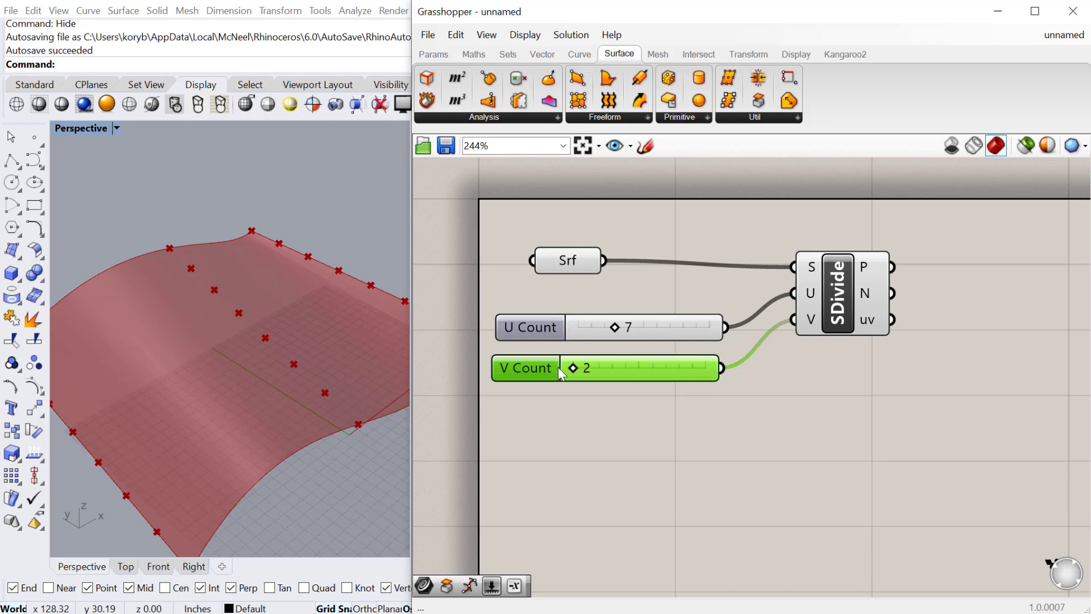
pyautogui.moveTo(572, 368); pyautogui.dragTo(626, 371)
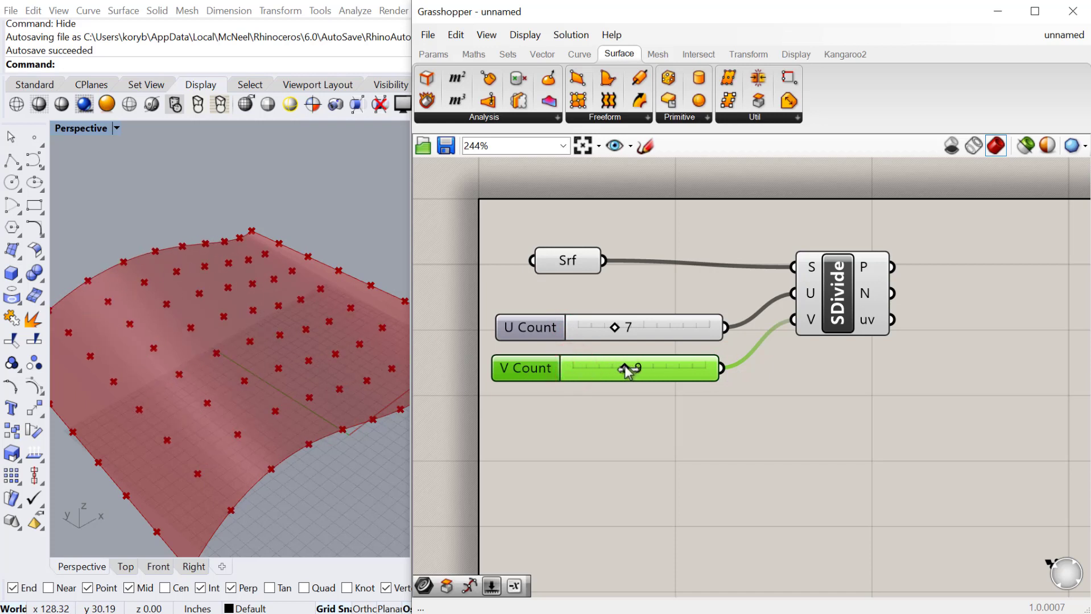
pyautogui.scroll(-3, 904, 406)
pyautogui.doubleClick(858, 360)
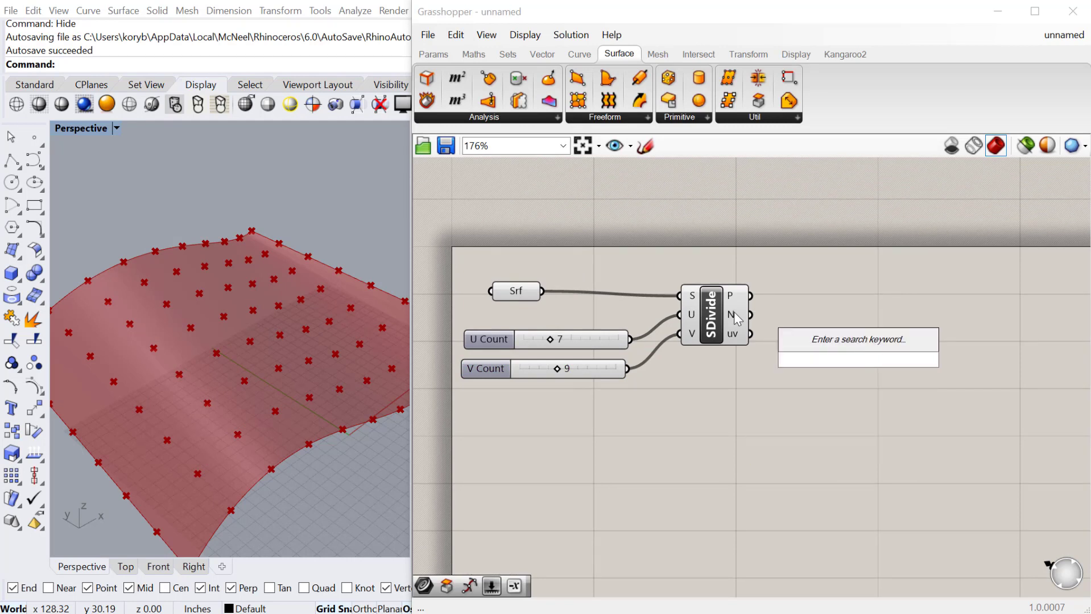
# Place a Circle CNR component using SDivide's points as centres and its normals as N
pyautogui.write('circel')
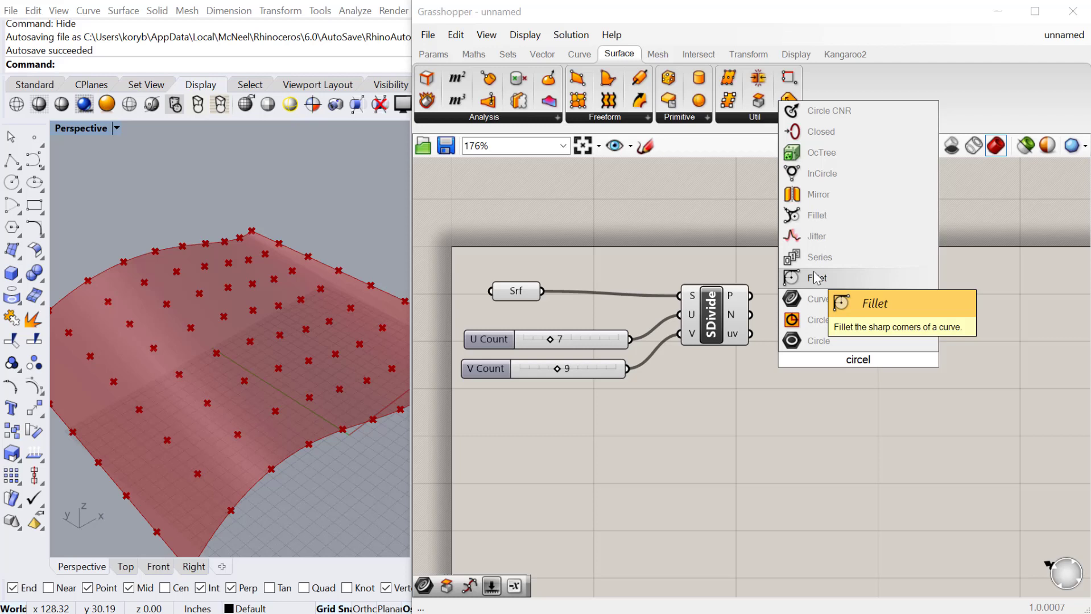
pyautogui.press('BackSpace')
pyautogui.press('BackSpace')
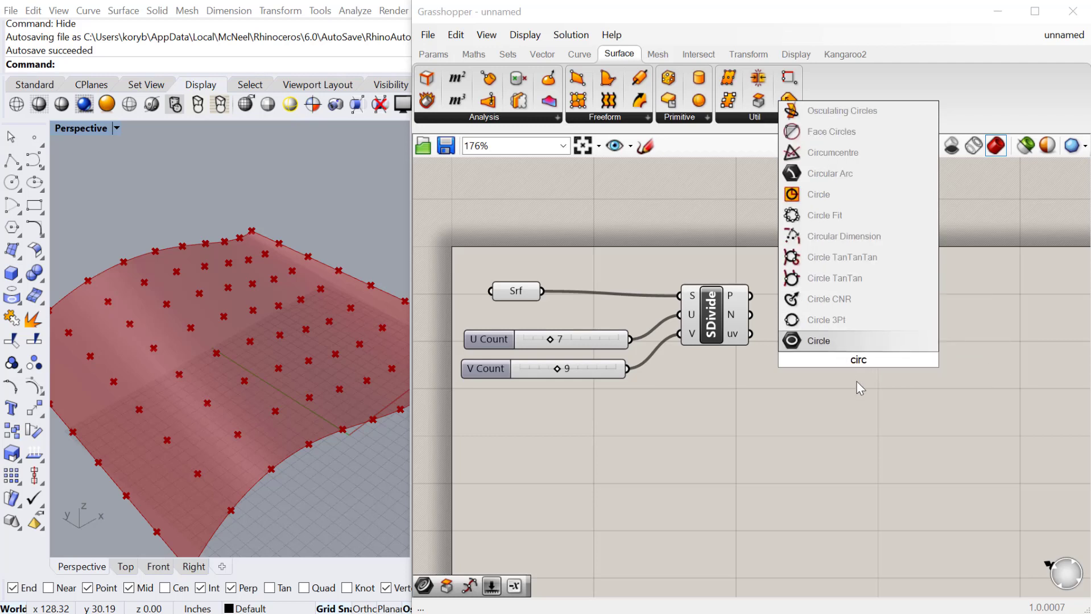
pyautogui.click(848, 300)
pyautogui.moveTo(750, 295); pyautogui.dragTo(825, 340)
pyautogui.moveTo(749, 315); pyautogui.dragTo(855, 325)
# Wire a 1<30.00 Radius slider set to 17.60 into Circle's R input
pyautogui.doubleClick(758, 449)
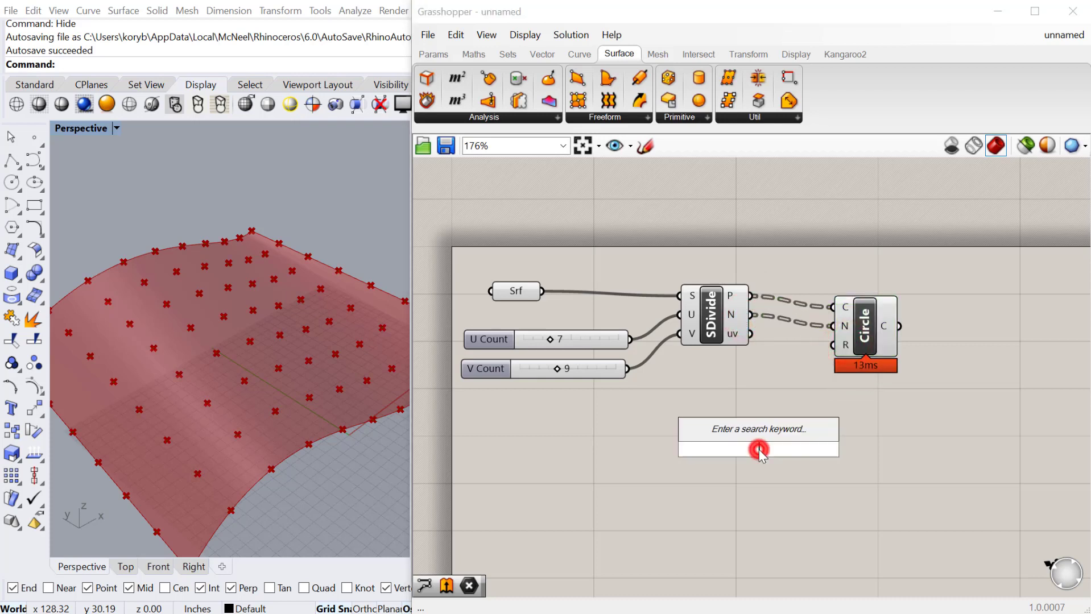
pyautogui.write('1<30')
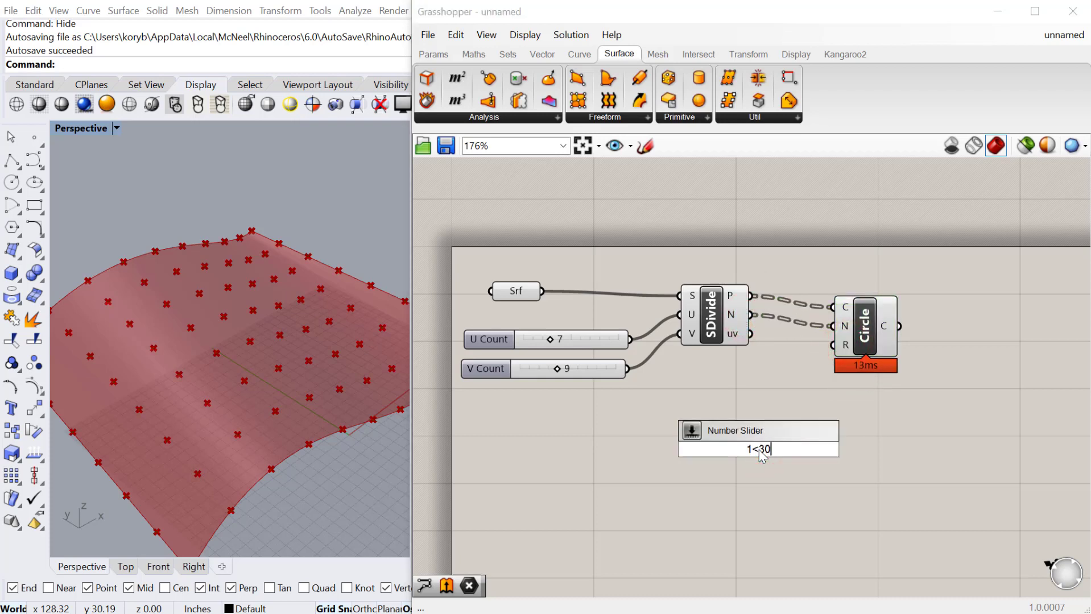
pyautogui.write('.00')
pyautogui.press('Return')
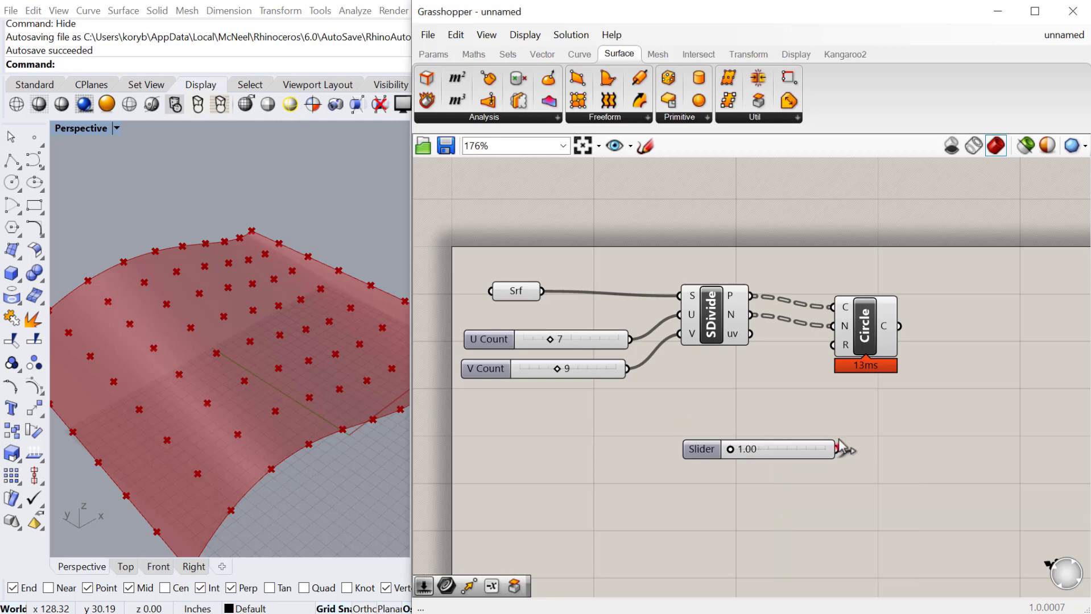
pyautogui.moveTo(839, 450); pyautogui.dragTo(833, 345)
pyautogui.moveTo(735, 447); pyautogui.dragTo(709, 429)
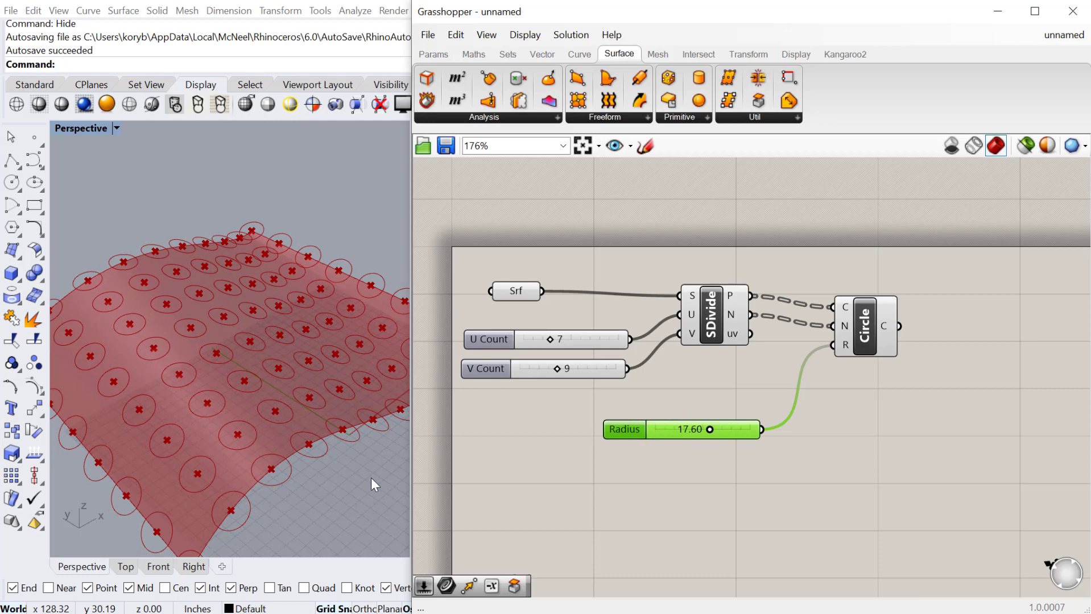
pyautogui.moveTo(311, 487); pyautogui.dragTo(226, 353, button='right')
# Delete the SDivide, Circle and Radius components
pyautogui.moveTo(908, 466); pyautogui.dragTo(691, 339)
pyautogui.scroll(-2, 691, 339)
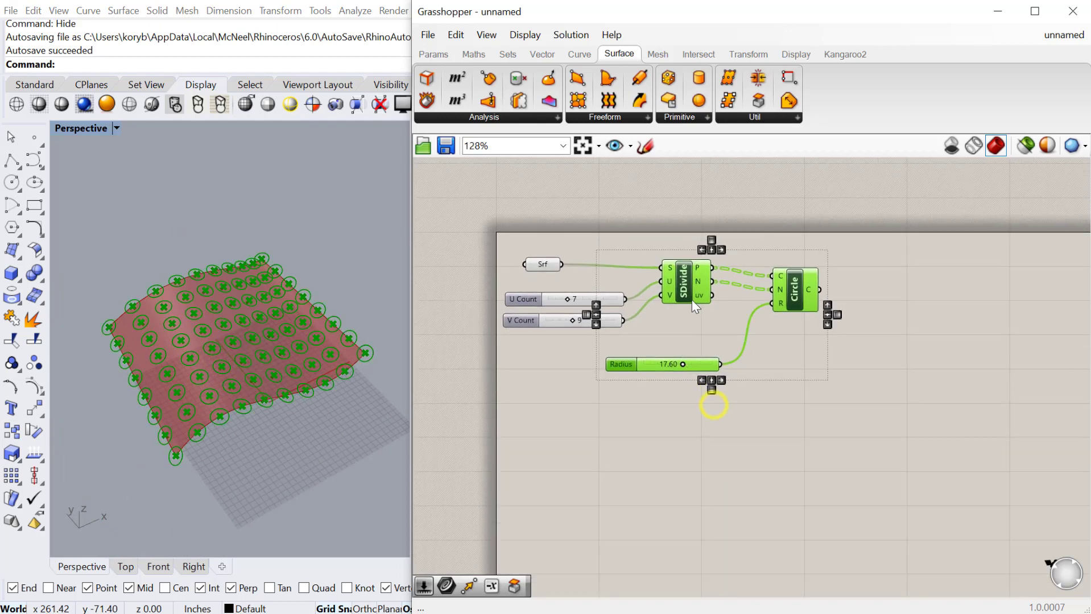
pyautogui.press('Delete')
# Place Divide Domain² and Isotrim (SubSrf) components on the canvas
pyautogui.doubleClick(721, 320)
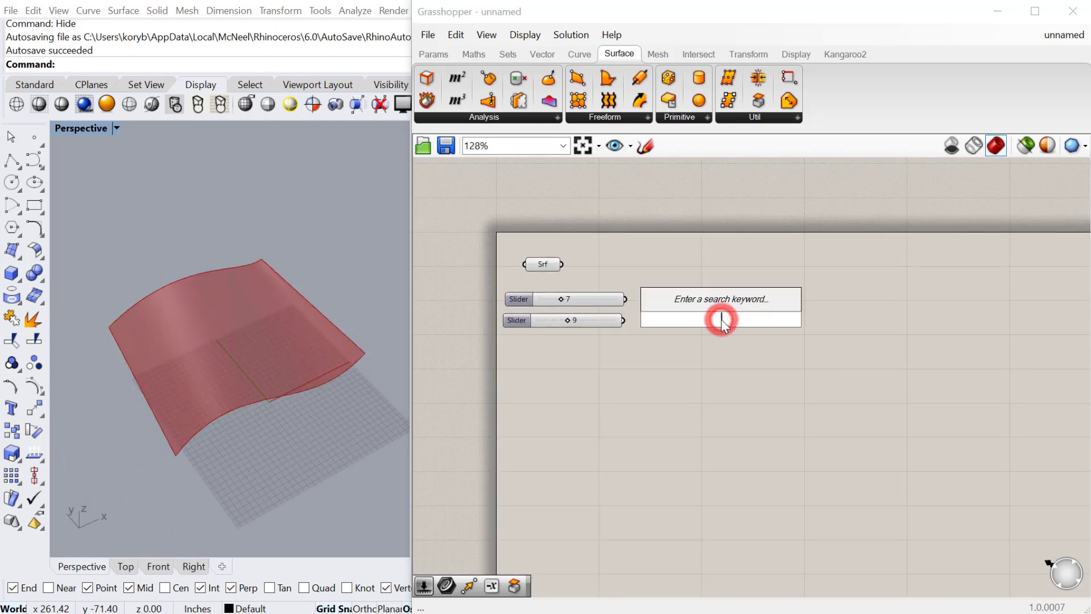
pyautogui.write('divide')
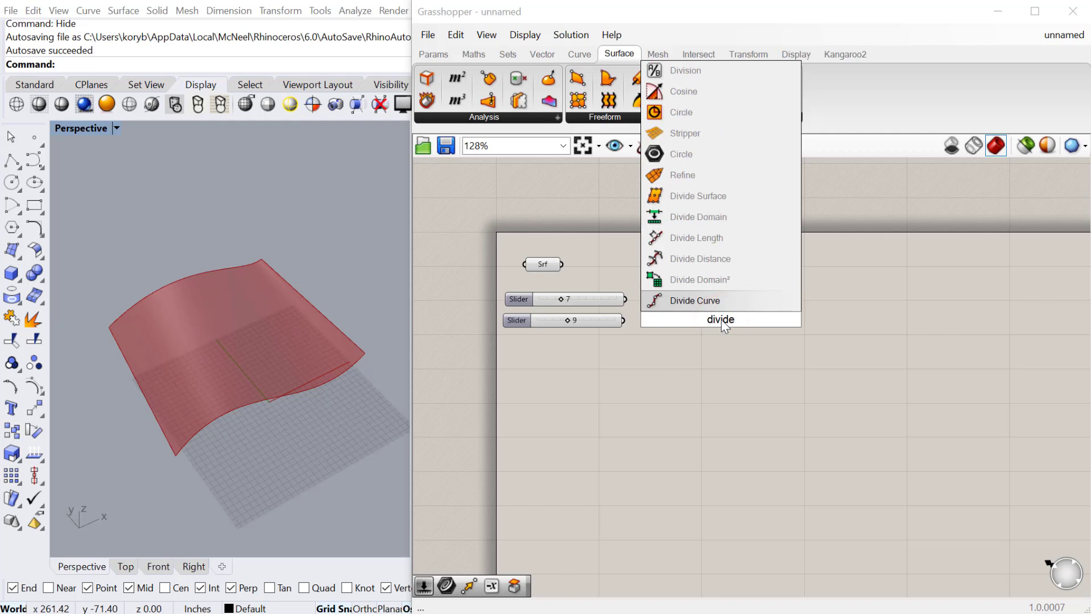
pyautogui.click(692, 280)
pyautogui.moveTo(726, 318); pyautogui.dragTo(727, 406)
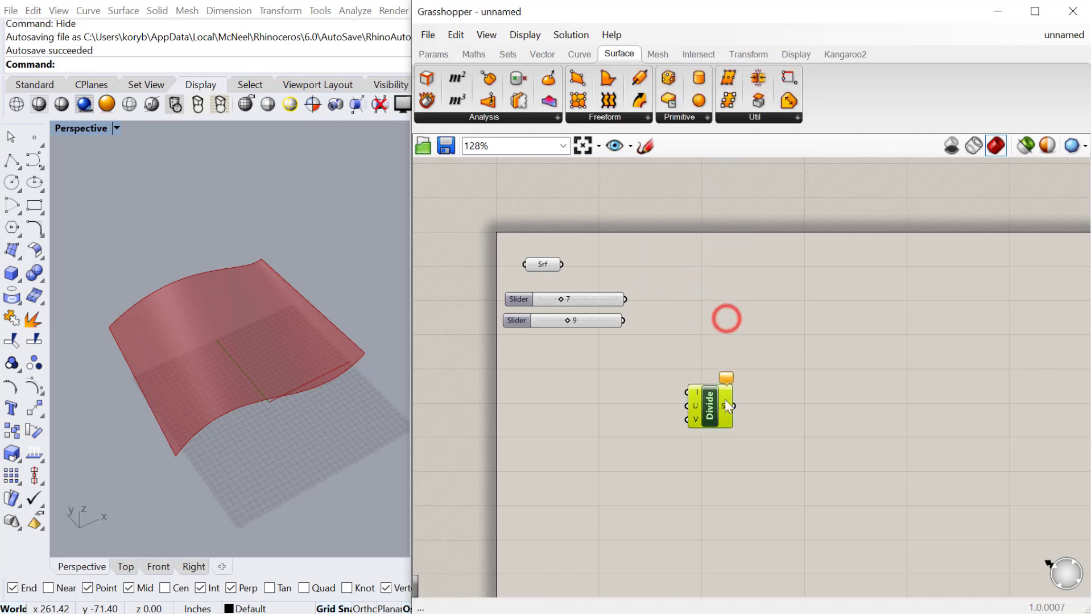
pyautogui.doubleClick(845, 330)
pyautogui.write('isotr')
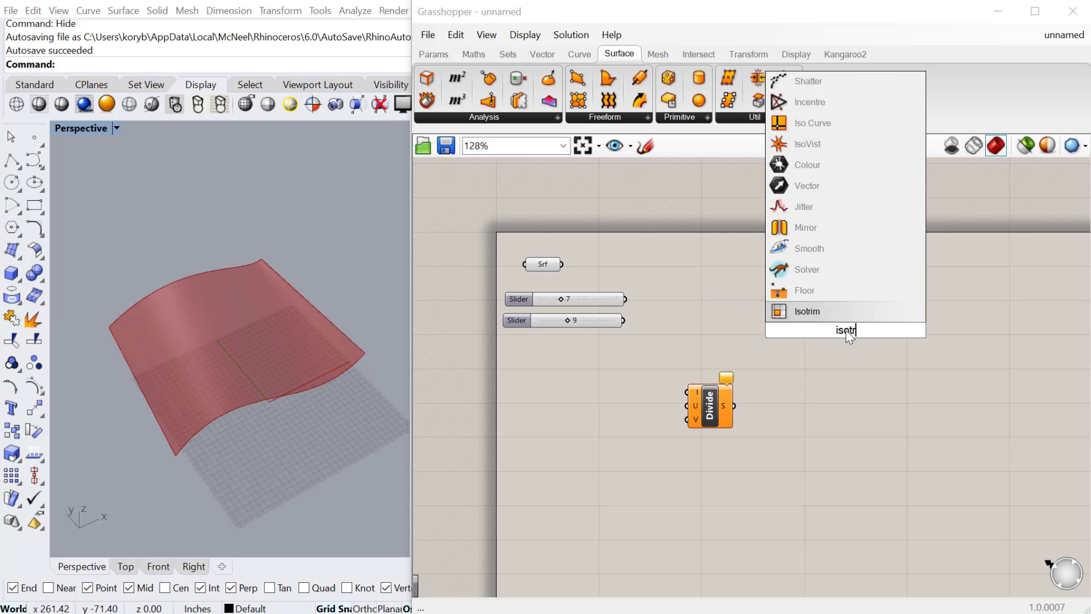
pyautogui.click(845, 312)
pyautogui.moveTo(834, 337); pyautogui.dragTo(817, 305)
# Wire Srf into Divide Domain²'s I input and SubSrf's S input
pyautogui.moveTo(702, 414); pyautogui.dragTo(726, 382)
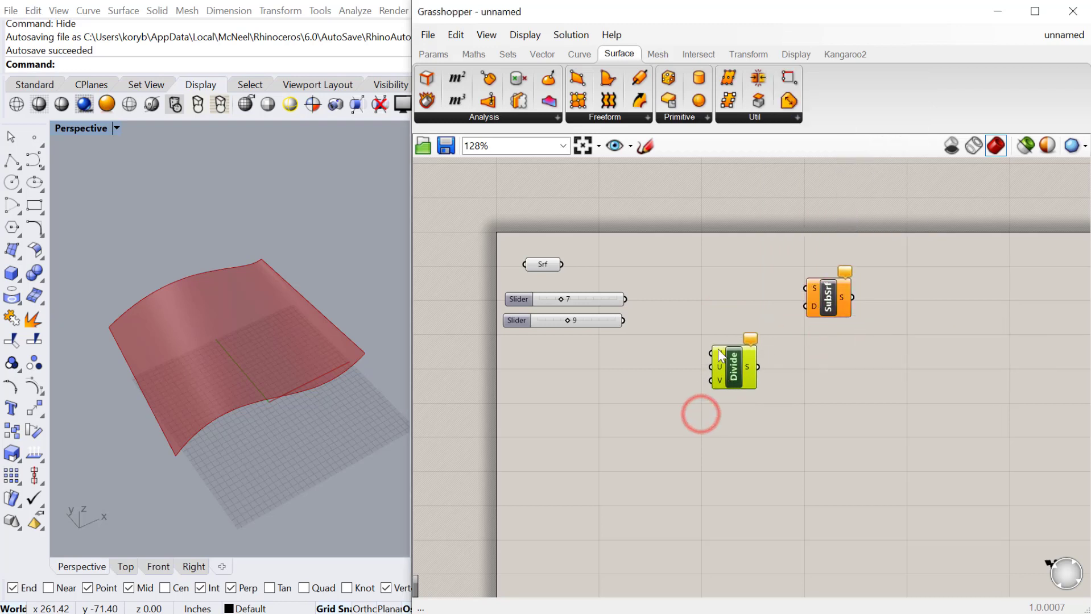
pyautogui.moveTo(625, 271); pyautogui.dragTo(598, 275, button='right')
pyautogui.moveTo(525, 271); pyautogui.dragTo(718, 377)
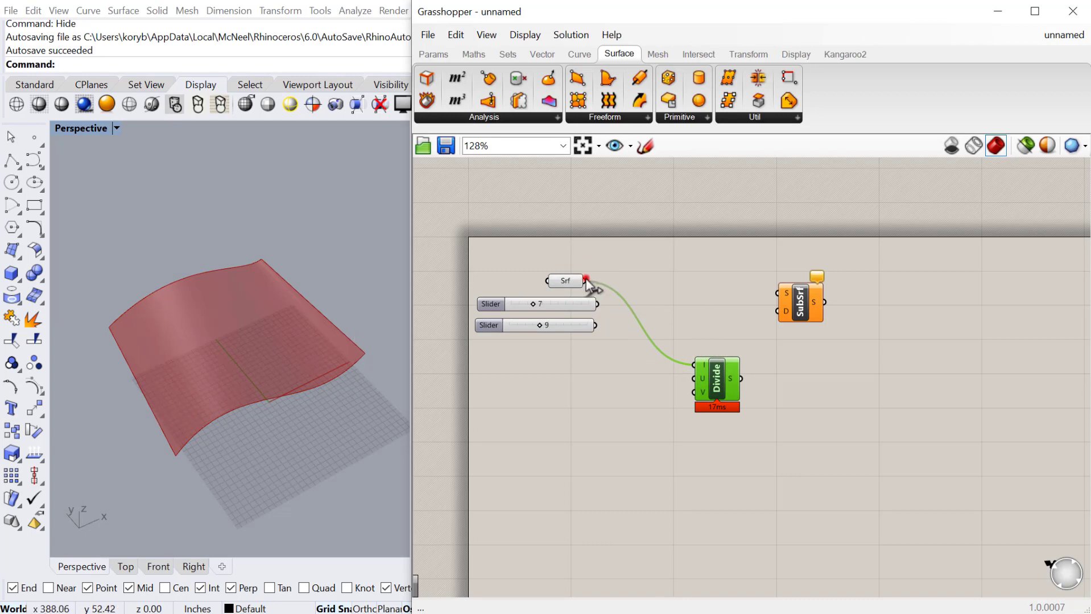
pyautogui.moveTo(586, 279); pyautogui.dragTo(816, 304)
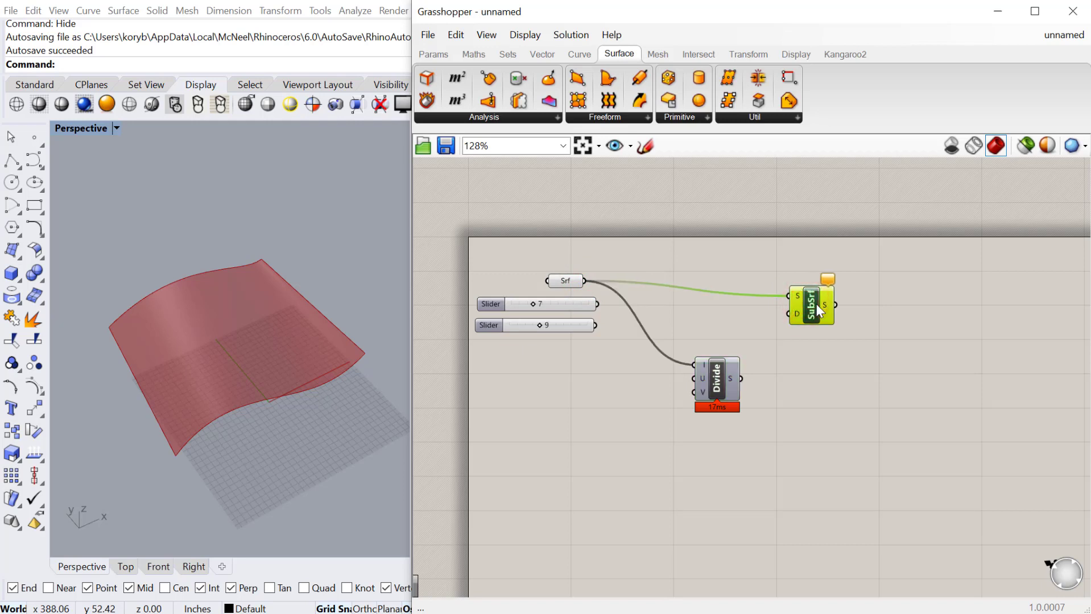
pyautogui.scroll(2, 816, 303)
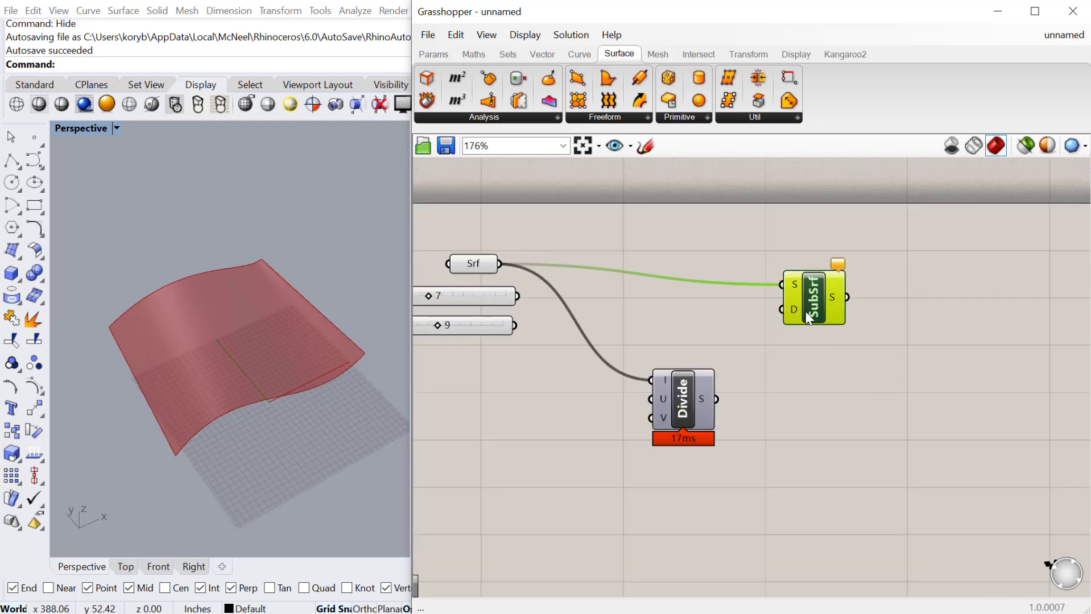
pyautogui.click(514, 35)
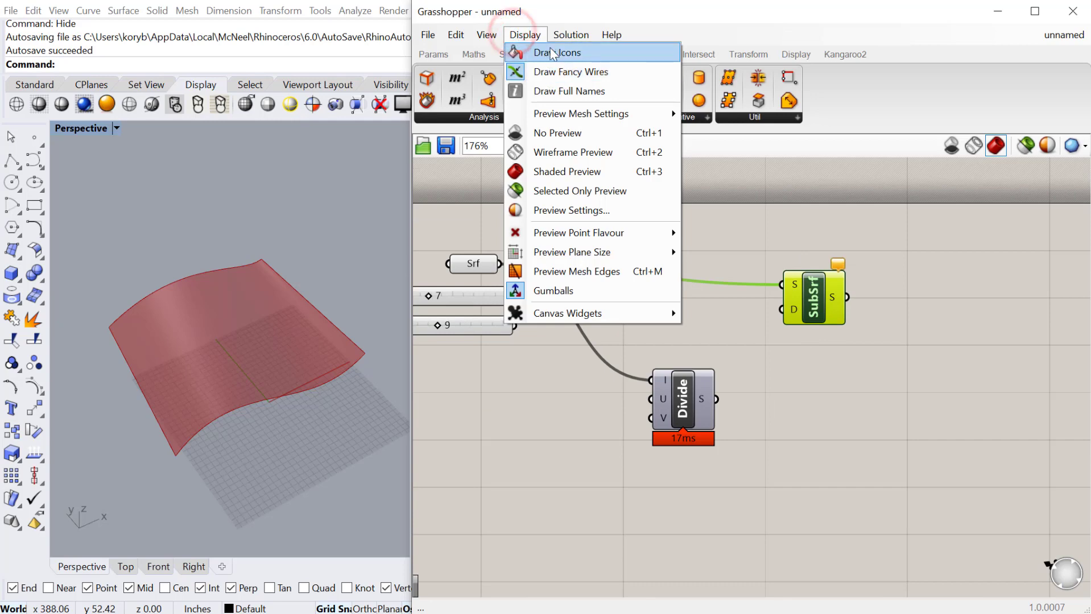
pyautogui.click(546, 49)
pyautogui.click(525, 35)
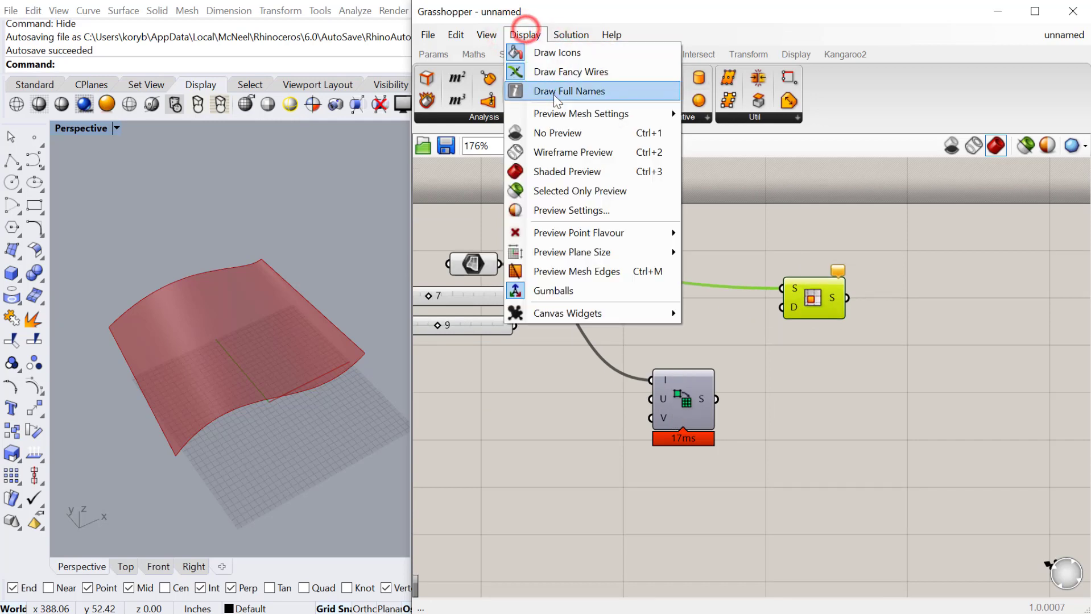
pyautogui.click(552, 91)
pyautogui.click(525, 34)
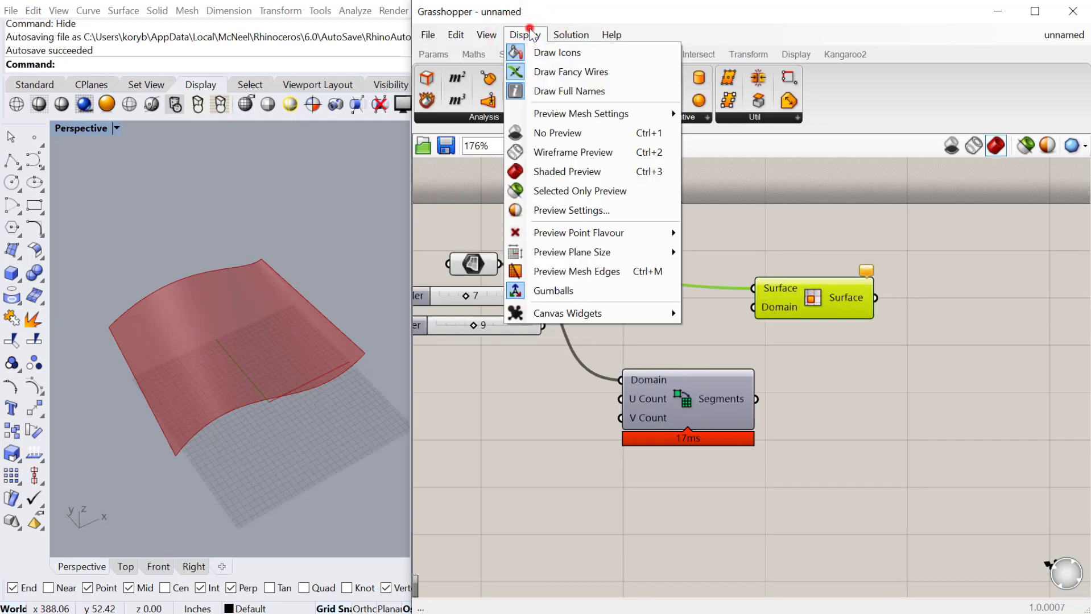
pyautogui.click(545, 91)
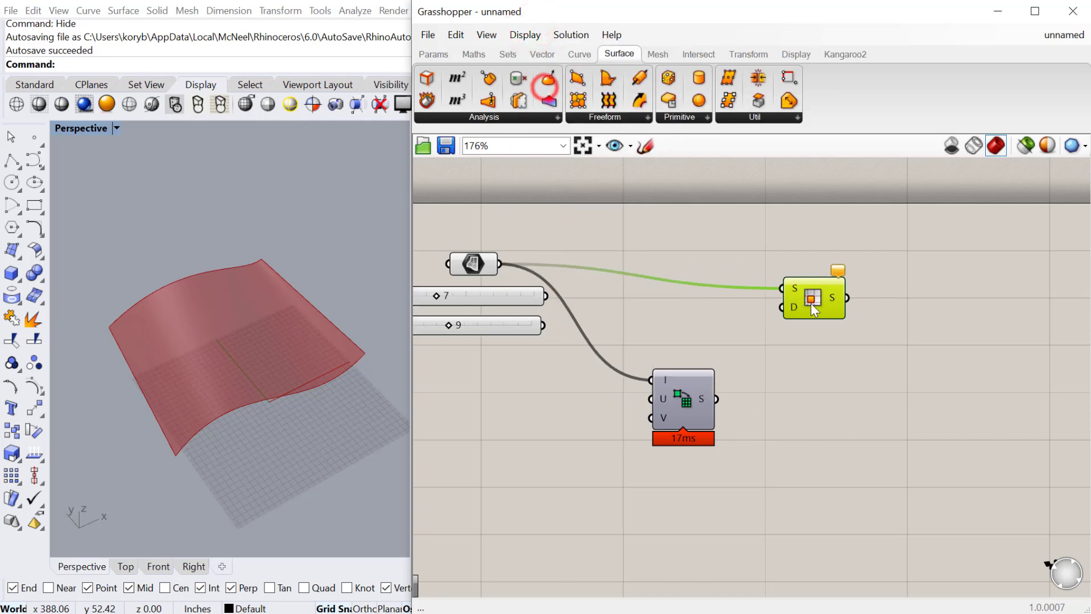
pyautogui.click(525, 35)
pyautogui.click(540, 52)
pyautogui.scroll(3, 854, 378)
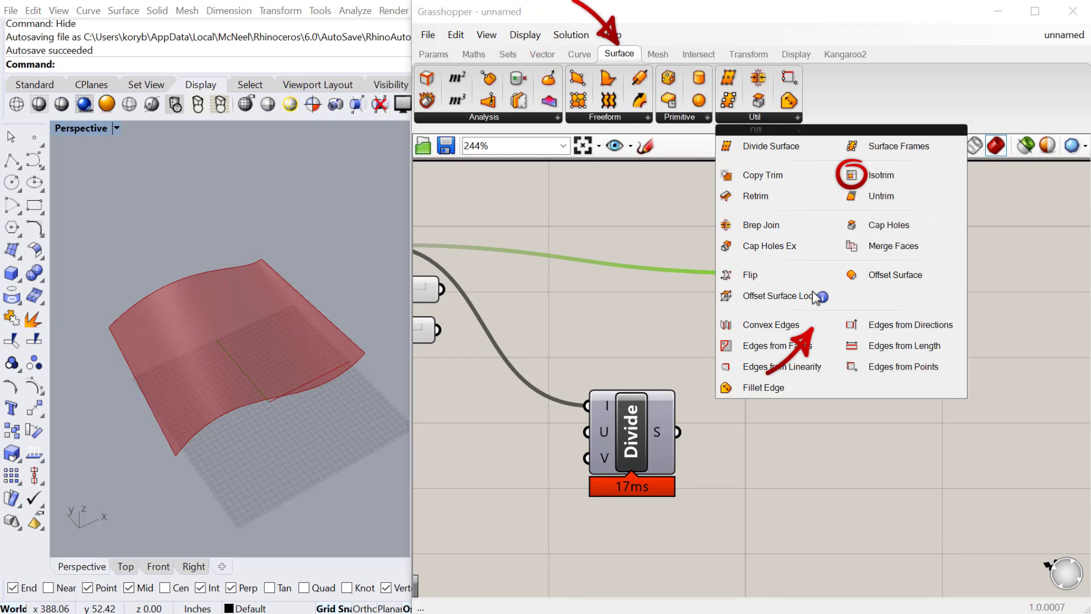
pyautogui.click(812, 293)
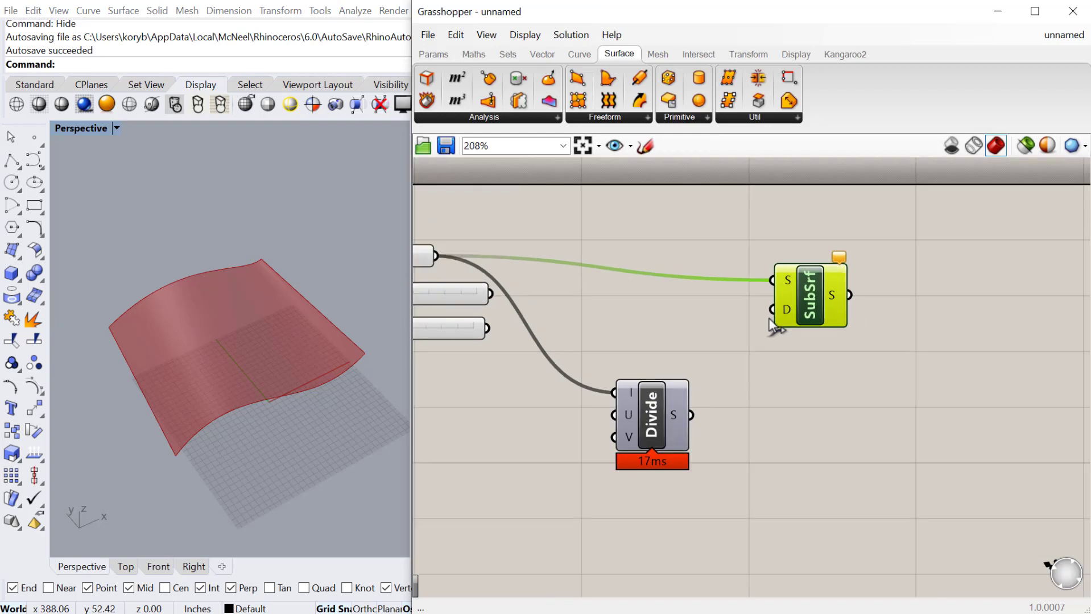
# Connect Divide Domain²'s segments to SubSrf's D input
pyautogui.scroll(-1, 762, 364)
pyautogui.moveTo(719, 418); pyautogui.dragTo(862, 298)
pyautogui.moveTo(734, 411); pyautogui.dragTo(737, 435)
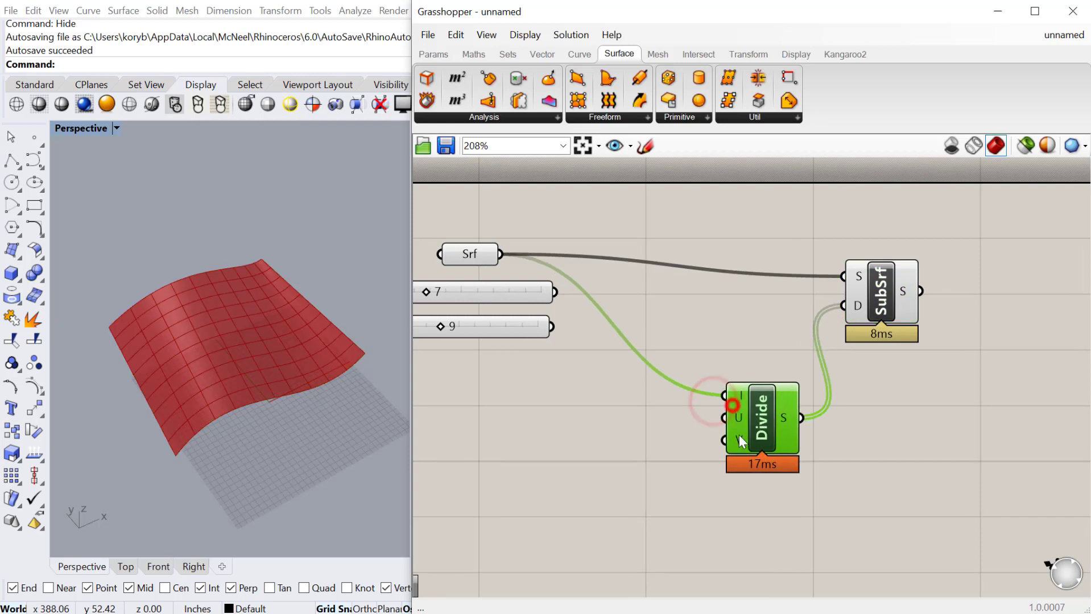
pyautogui.moveTo(621, 412); pyautogui.dragTo(669, 414, button='right')
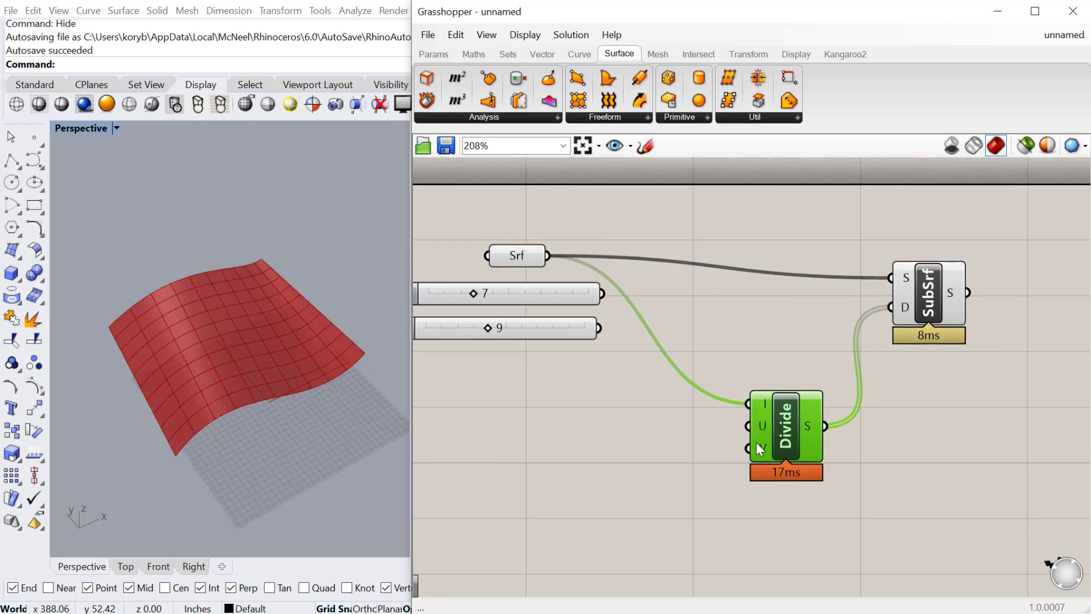
pyautogui.moveTo(629, 441); pyautogui.dragTo(652, 435, button='right')
# Wire the two sliders into Divide's U and V inputs, with U Count 8 and V Count 12
pyautogui.moveTo(575, 366); pyautogui.dragTo(597, 421)
pyautogui.click(598, 360)
pyautogui.moveTo(677, 415); pyautogui.dragTo(771, 420)
pyautogui.moveTo(674, 451); pyautogui.dragTo(771, 442)
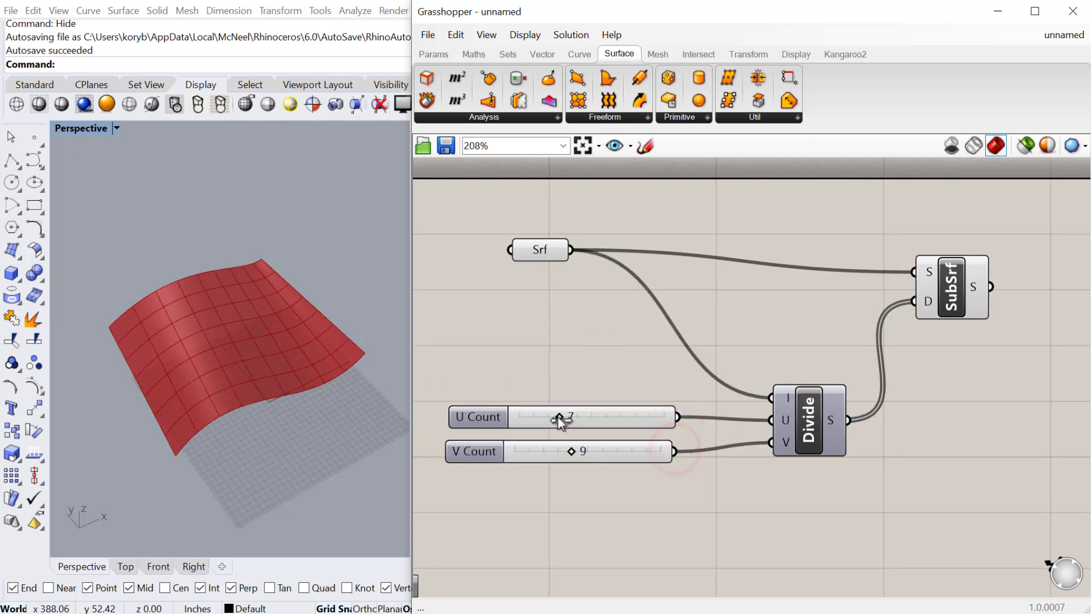
pyautogui.moveTo(558, 416); pyautogui.dragTo(597, 456)
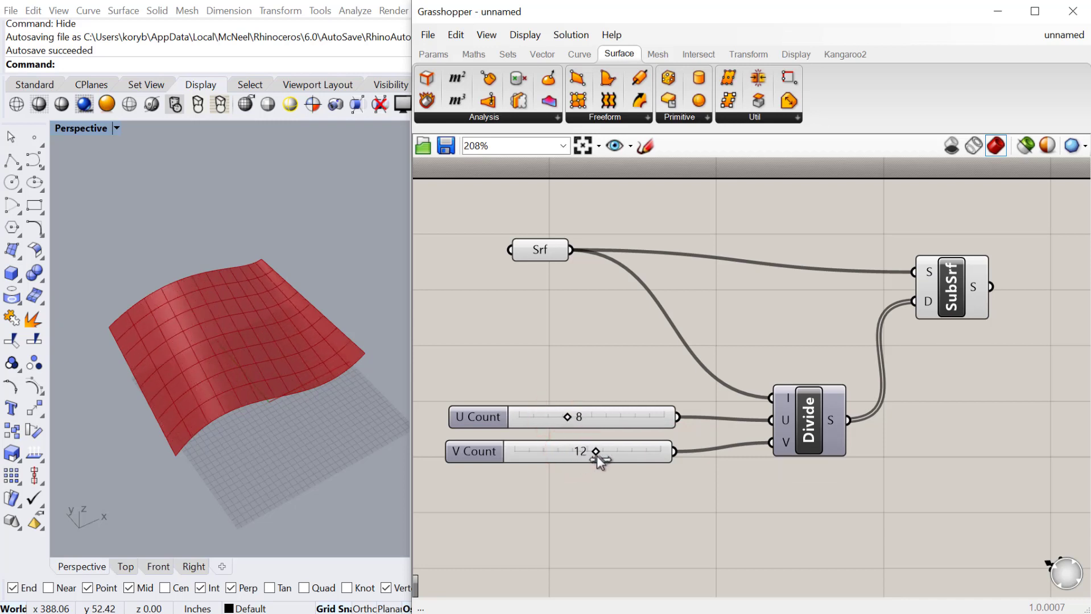
# Place a Deconstruct Brep component and feed SubSrf's patches into its B input
pyautogui.scroll(-2, 749, 388)
pyautogui.moveTo(953, 374); pyautogui.dragTo(871, 368, button='right')
pyautogui.doubleClick(870, 367)
pyautogui.write('decon')
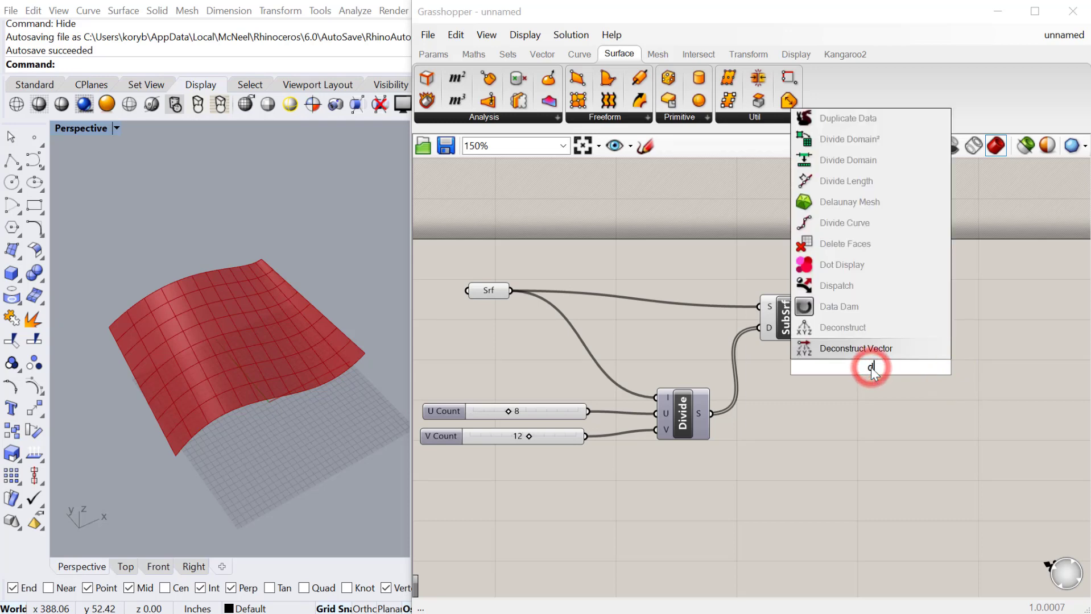
pyautogui.click(853, 265)
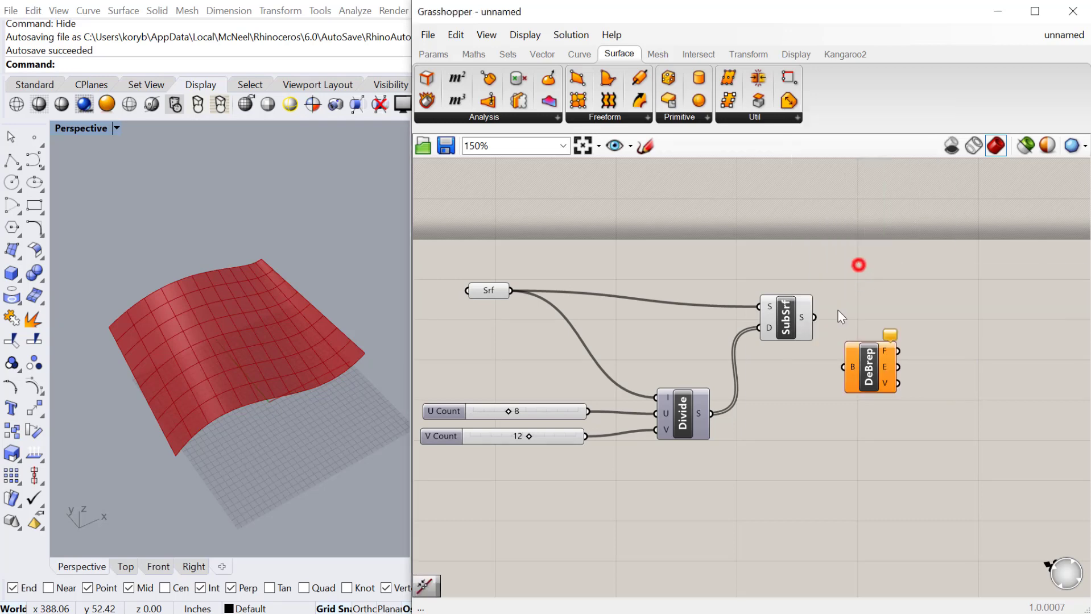
pyautogui.moveTo(814, 316); pyautogui.dragTo(843, 367)
pyautogui.scroll(2, 205, 353)
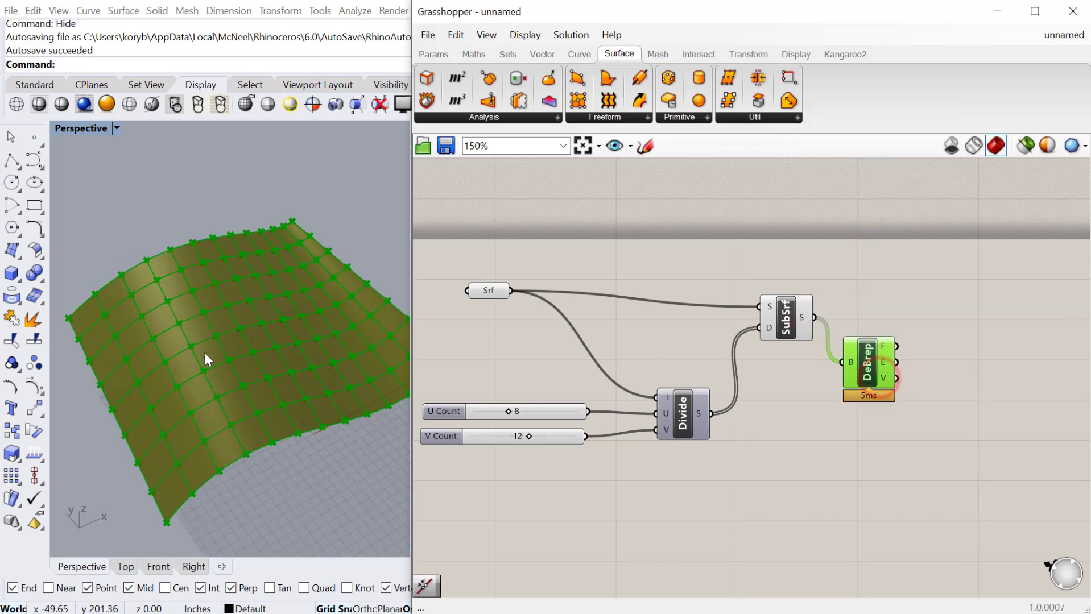
pyautogui.scroll(-2, 261, 377)
pyautogui.scroll(2, 904, 357)
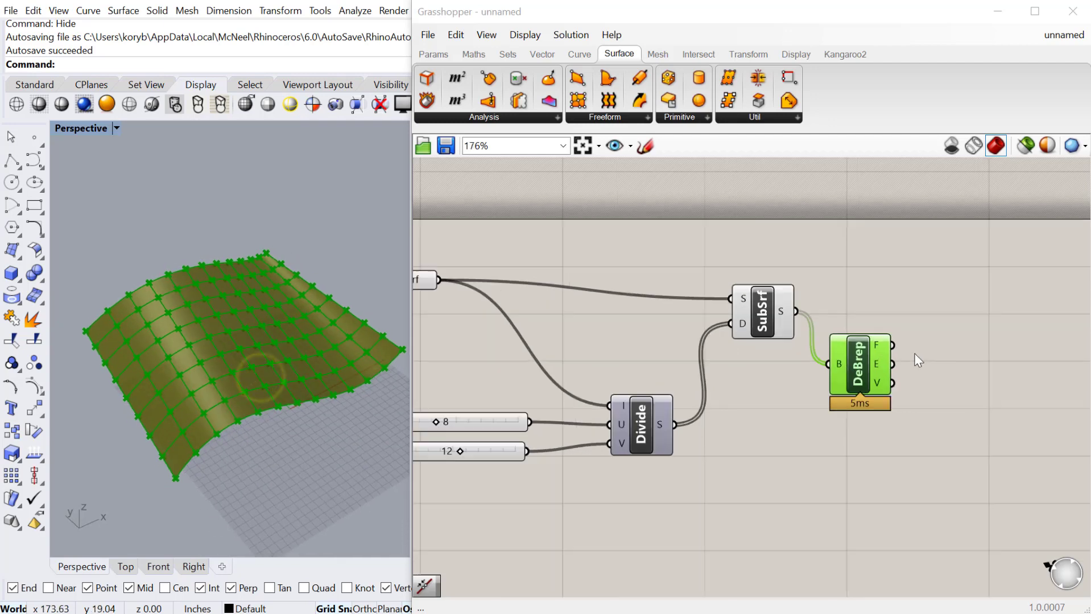
pyautogui.scroll(2, 246, 332)
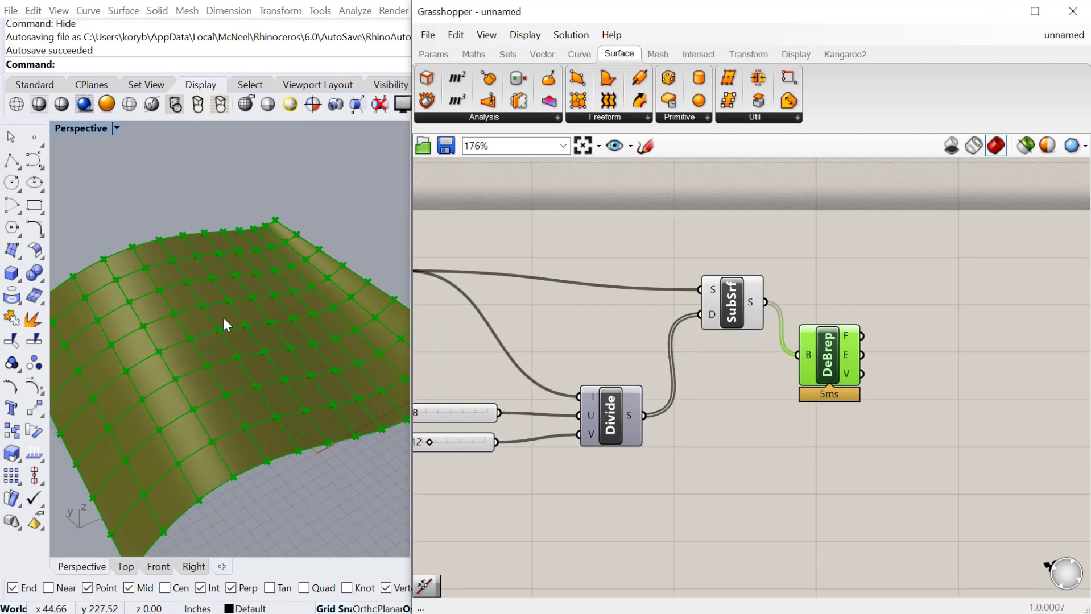
pyautogui.scroll(-1, 223, 318)
# Place an Area component fed by DeBrep's F faces output
pyautogui.doubleClick(958, 451)
pyautogui.write('are')
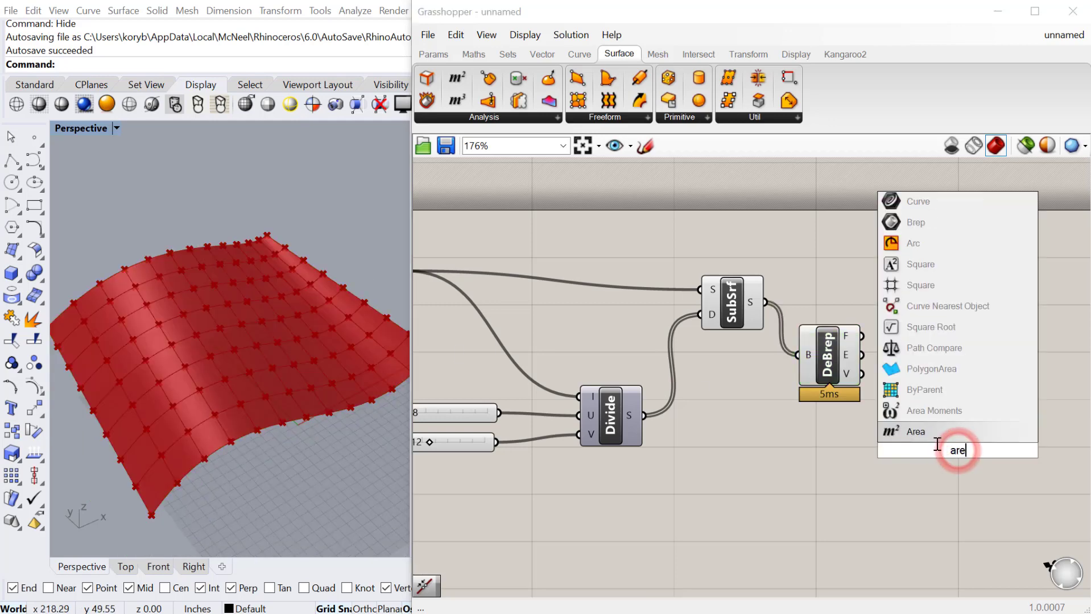
pyautogui.press('Return')
pyautogui.moveTo(859, 335); pyautogui.dragTo(925, 449)
pyautogui.moveTo(968, 455); pyautogui.dragTo(951, 382)
pyautogui.scroll(3, 194, 439)
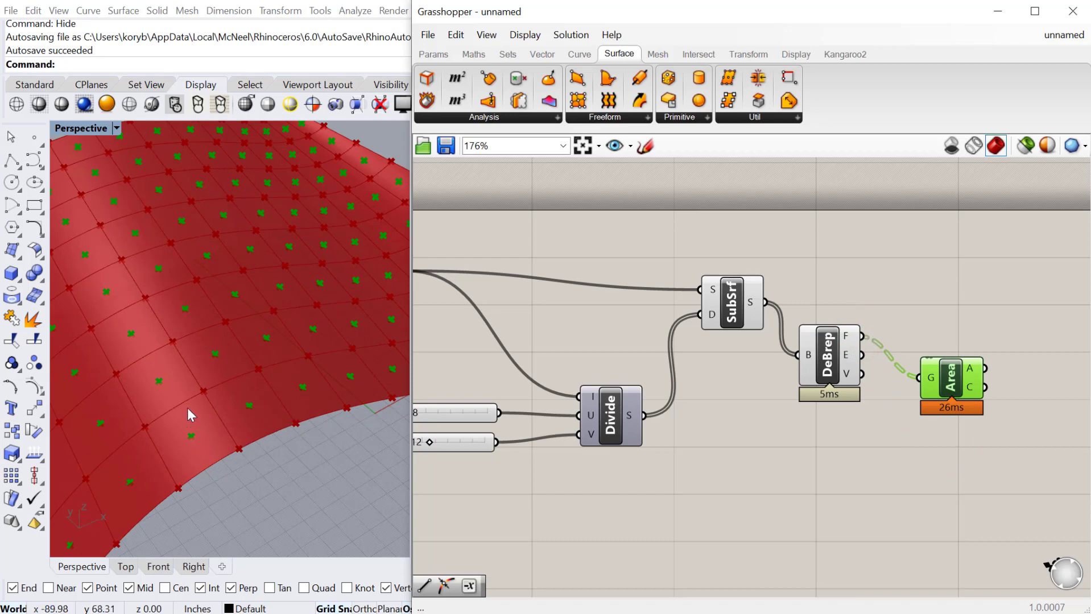
pyautogui.click(864, 467)
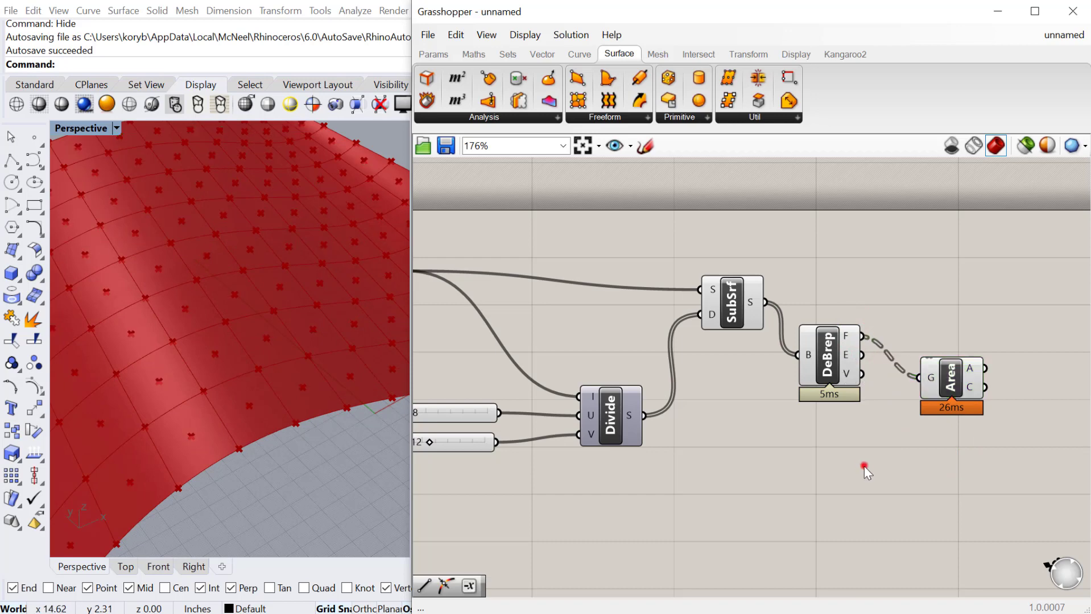
# Select DeBrep to preview the patch edges alongside the face centroids
pyautogui.doubleClick(864, 466)
pyautogui.click(842, 374)
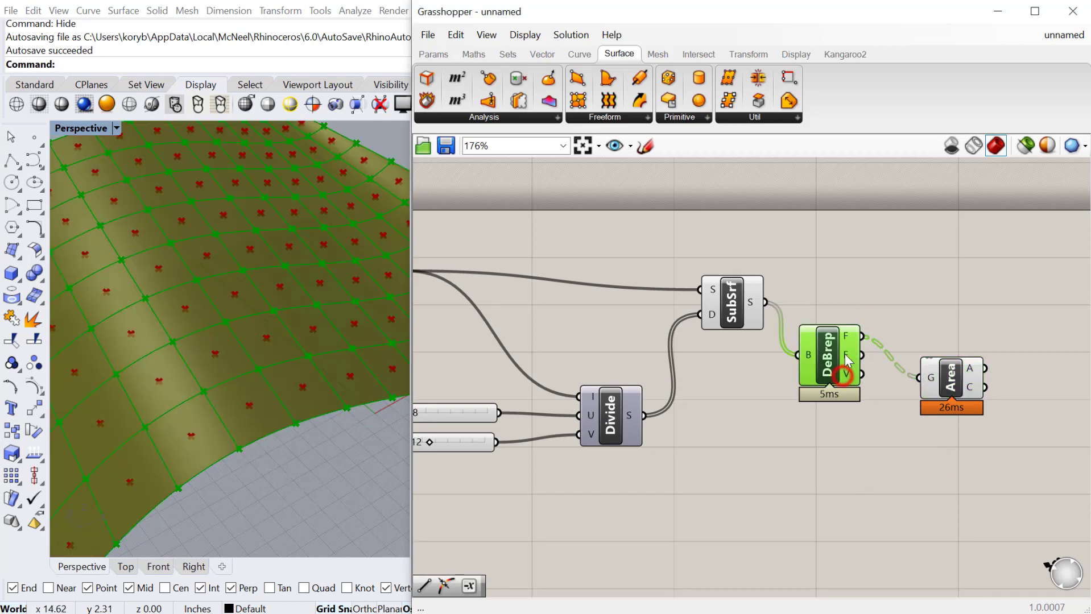
pyautogui.moveTo(846, 357)
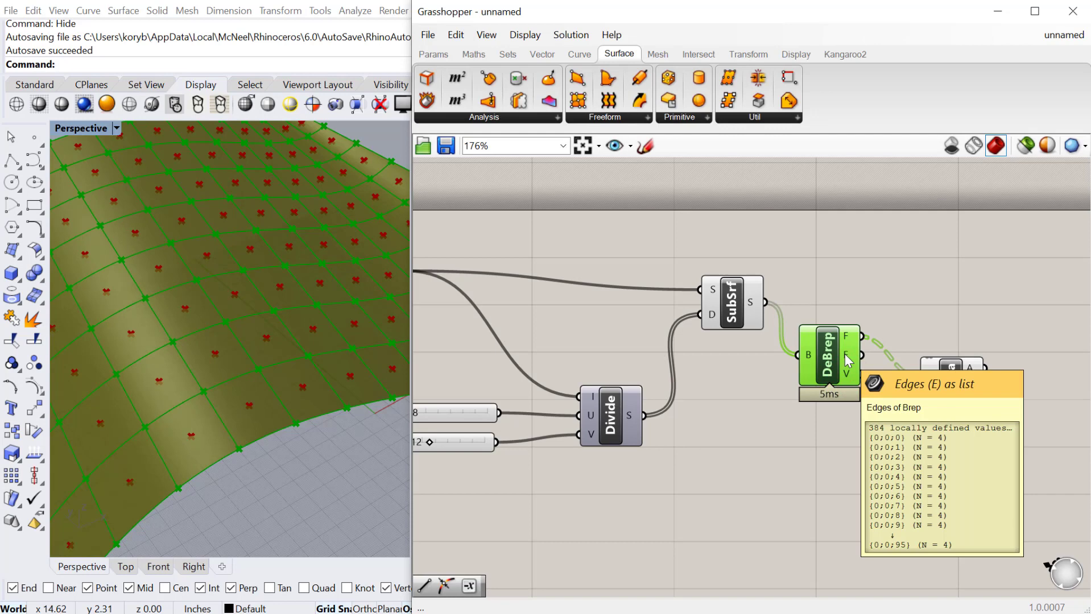
pyautogui.scroll(-2, 845, 354)
pyautogui.scroll(-1, 739, 443)
pyautogui.moveTo(715, 465); pyautogui.dragTo(710, 460, button='right')
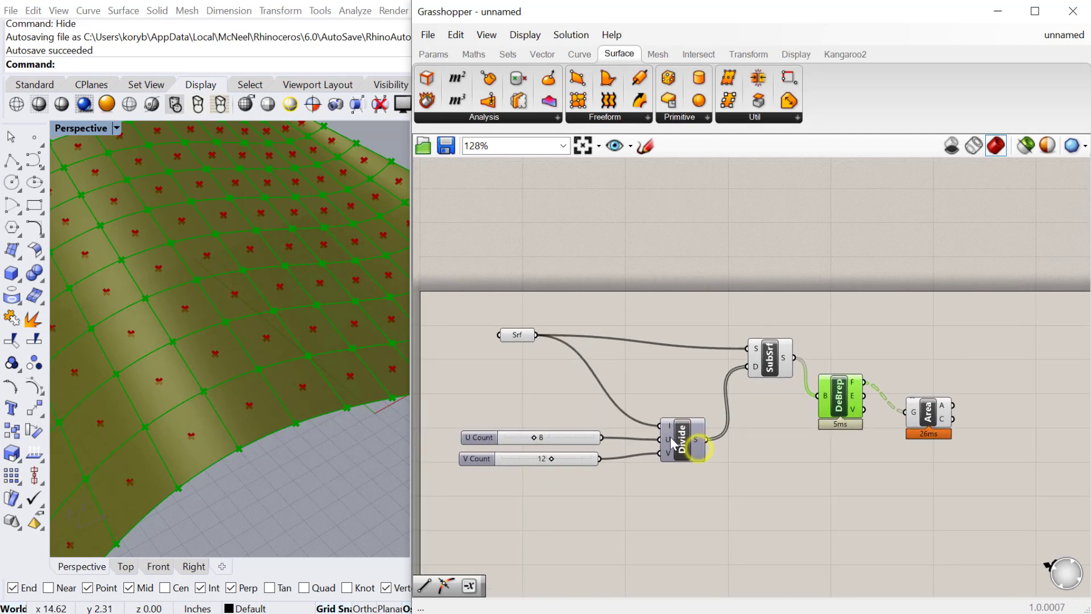